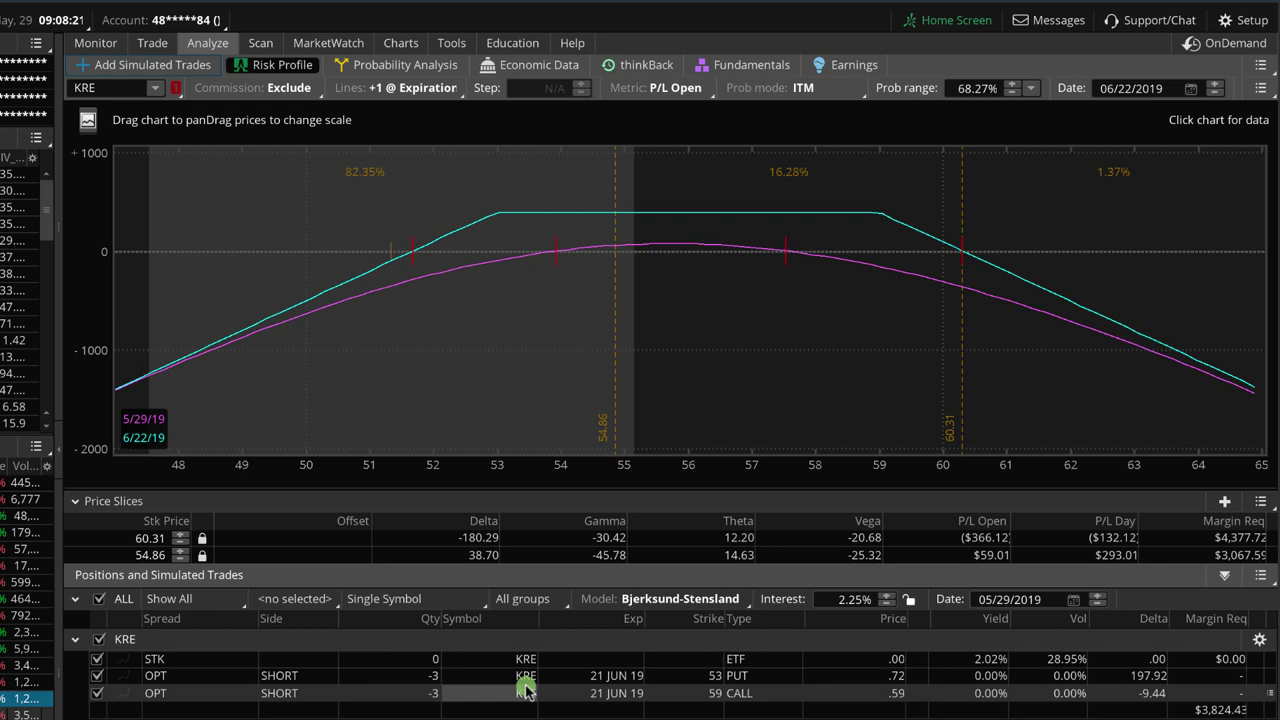
- Set the lower price slice to 51.34 and examine the short 59 call's risk profile with the 53 put temporarily excluded
{"action": "left_click", "coordinate": [391, 395]}
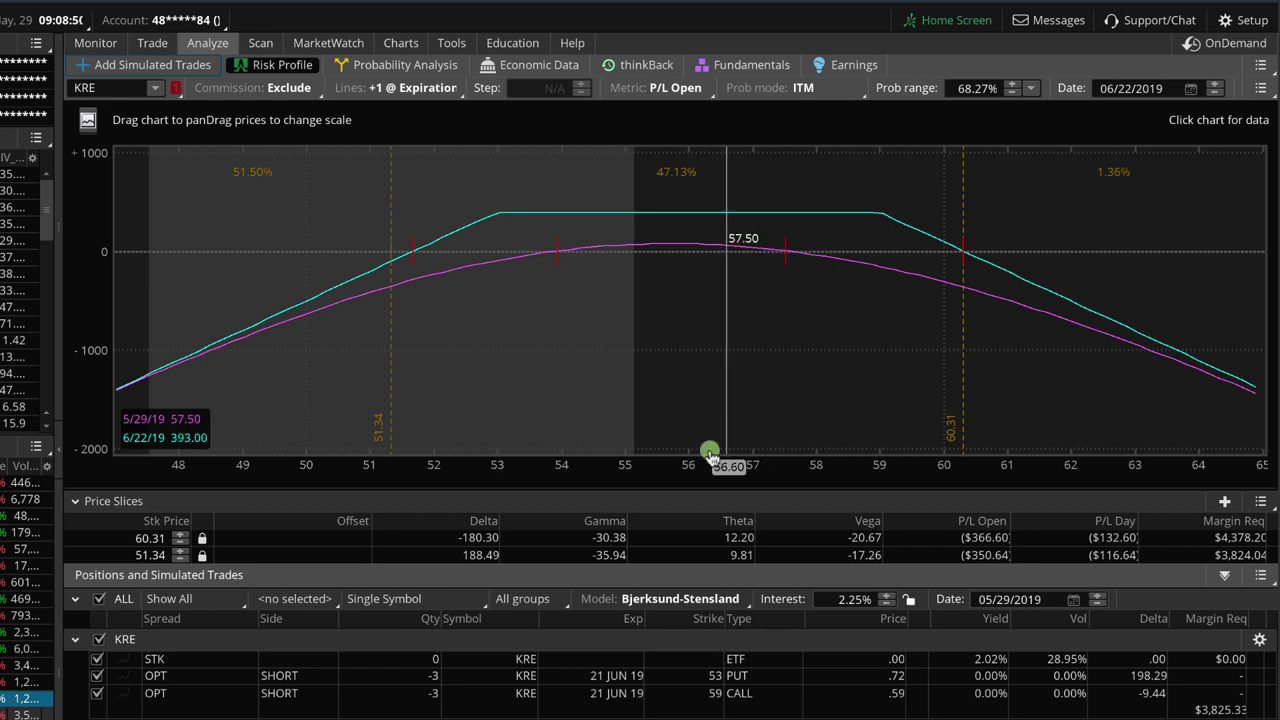
{"action": "left_click", "coordinate": [460, 675]}
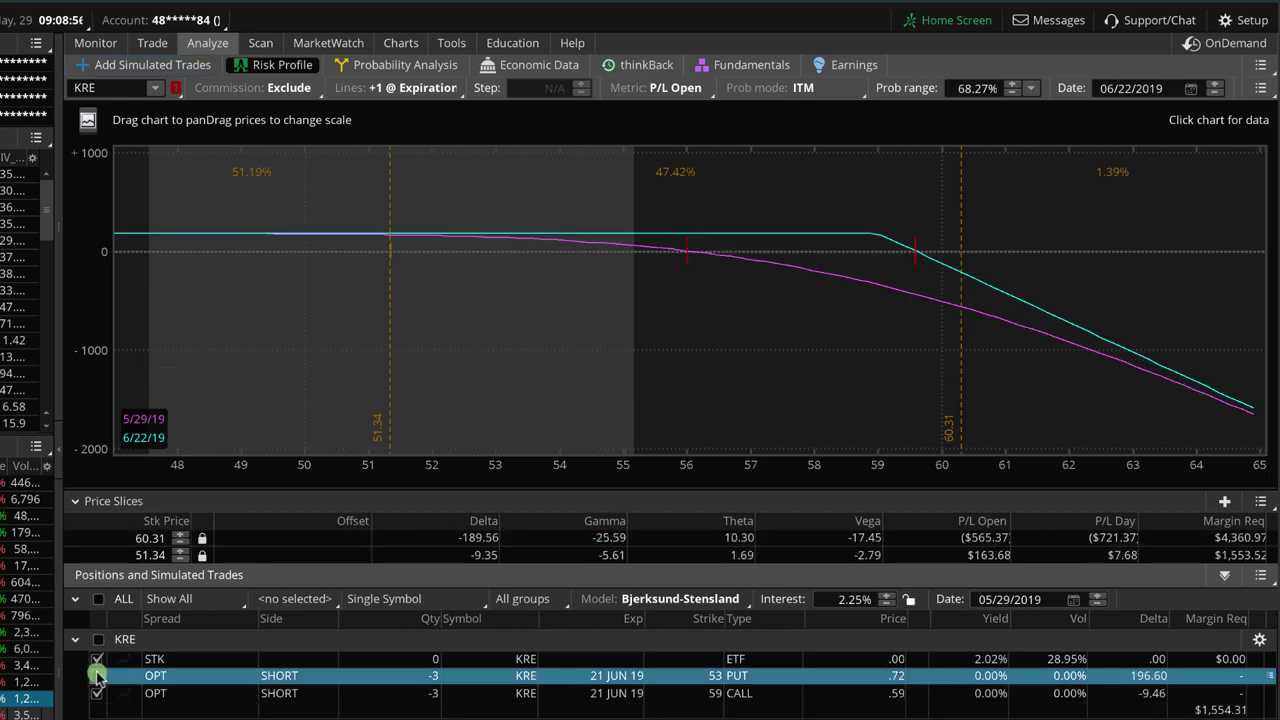
{"action": "left_click", "coordinate": [718, 677]}
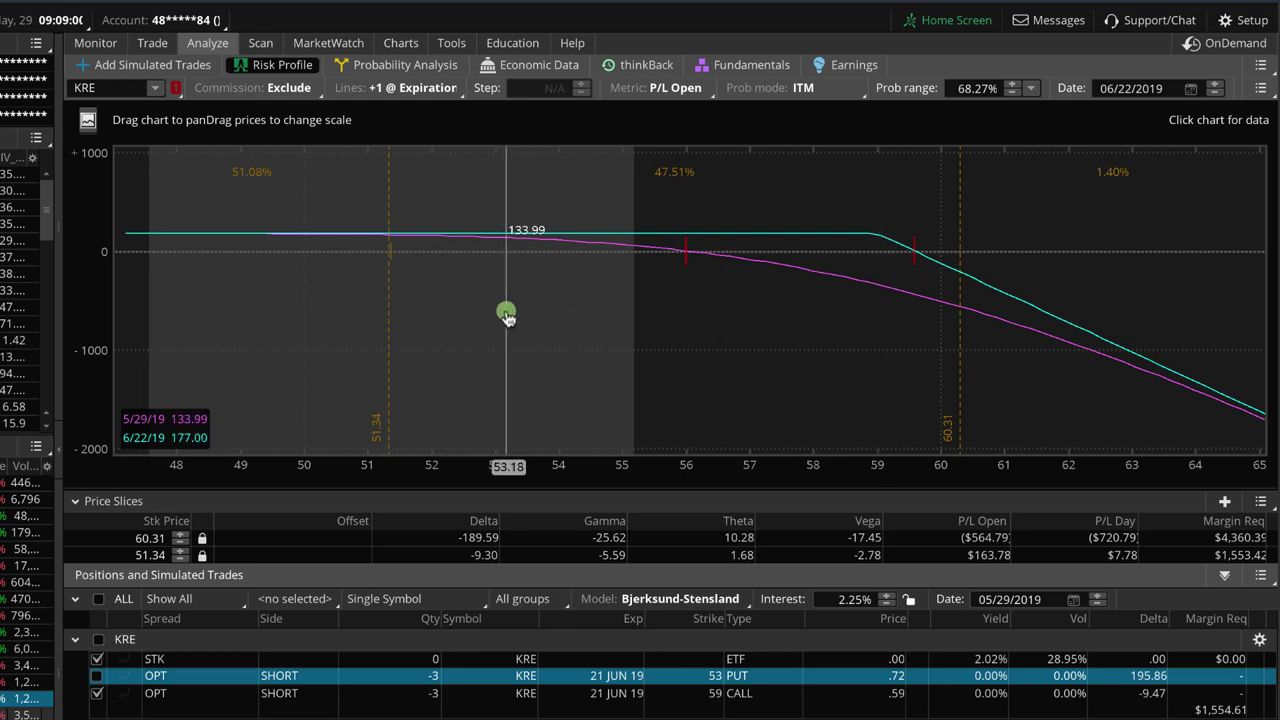
{"action": "left_click_drag", "start_coordinate": [594, 462], "coordinate": [1050, 490]}
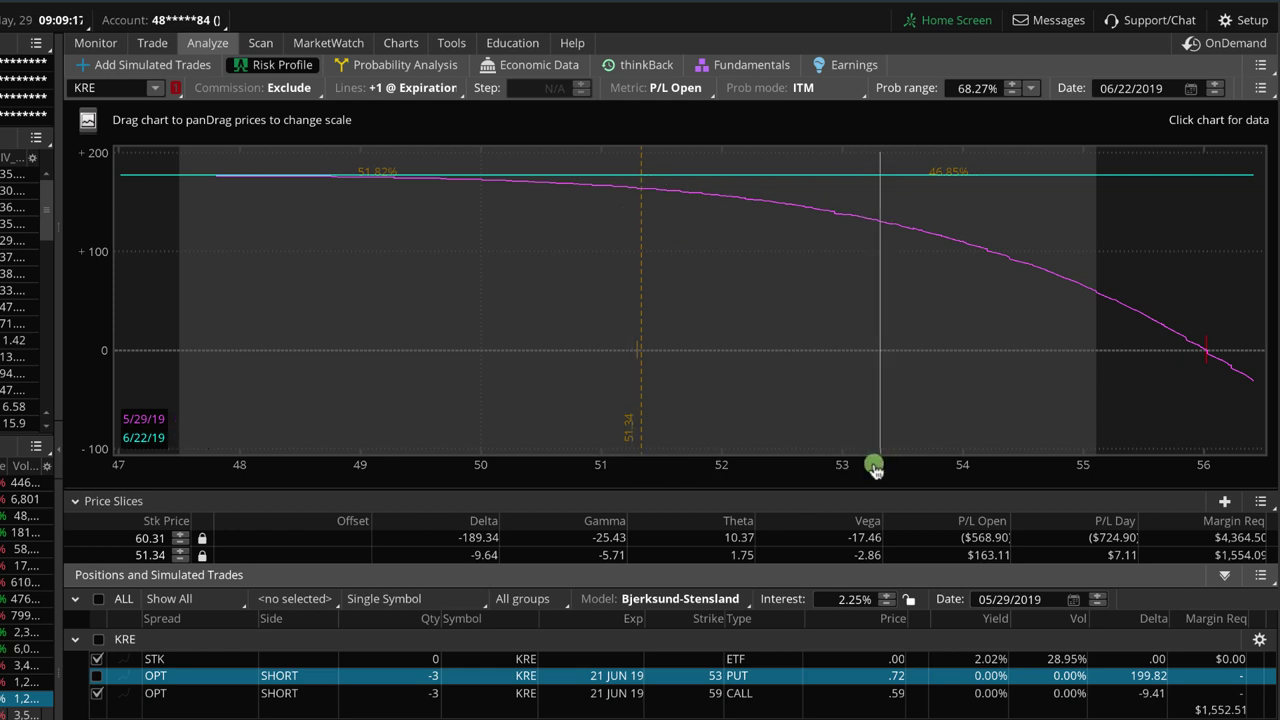
{"action": "left_click_drag", "start_coordinate": [877, 466], "coordinate": [660, 457]}
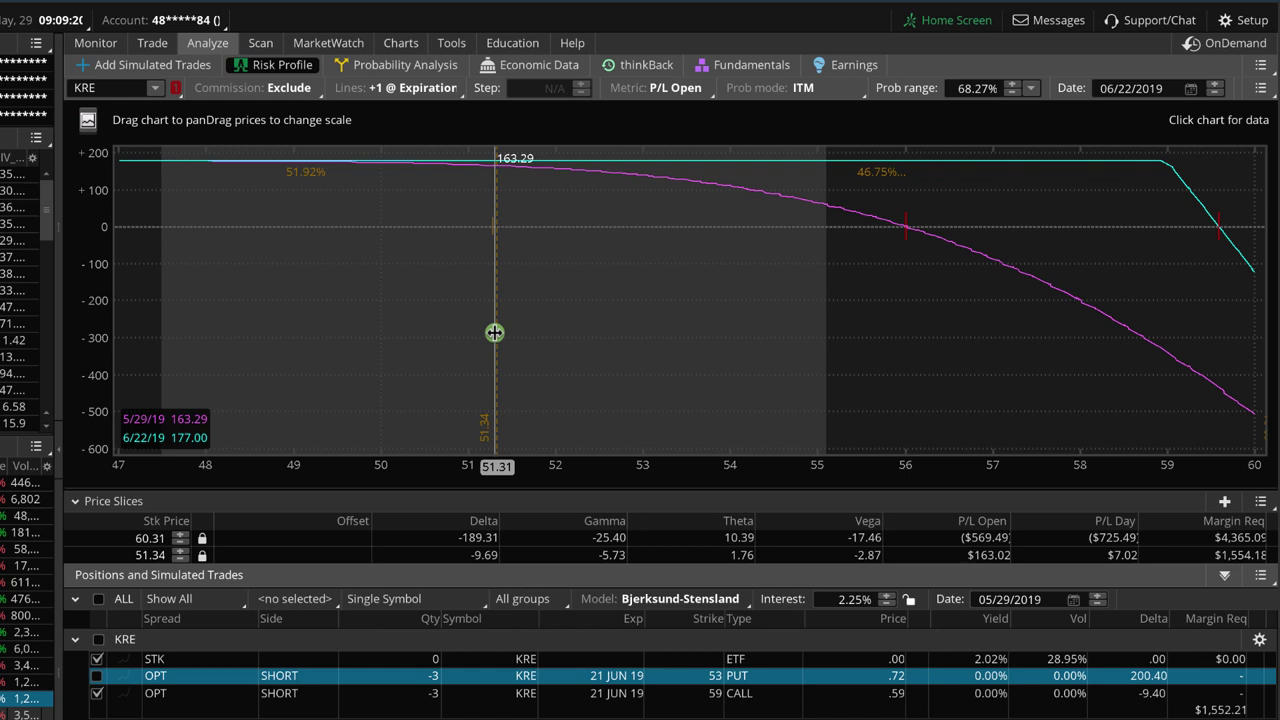
{"action": "left_click", "coordinate": [96, 676]}
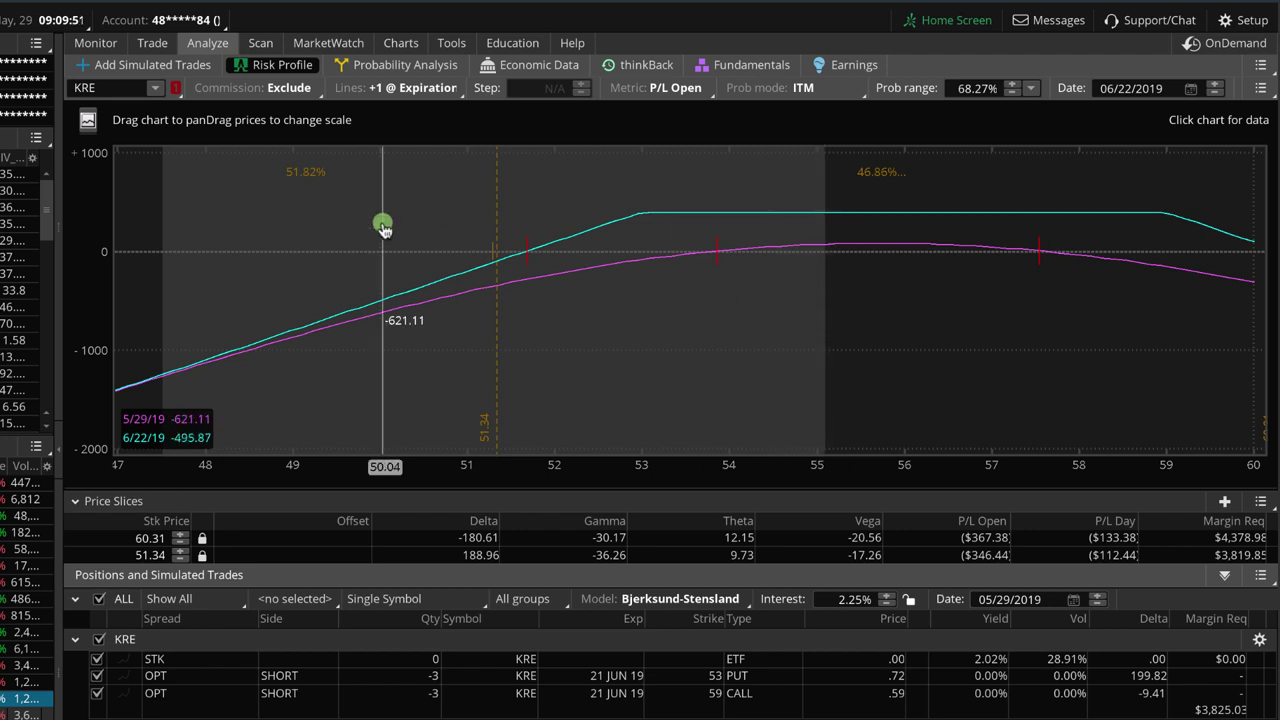
- In KRE's 19 JUL 19 option chain, create an order to sell a straddle at the 53 strike
{"action": "left_click", "coordinate": [152, 43]}
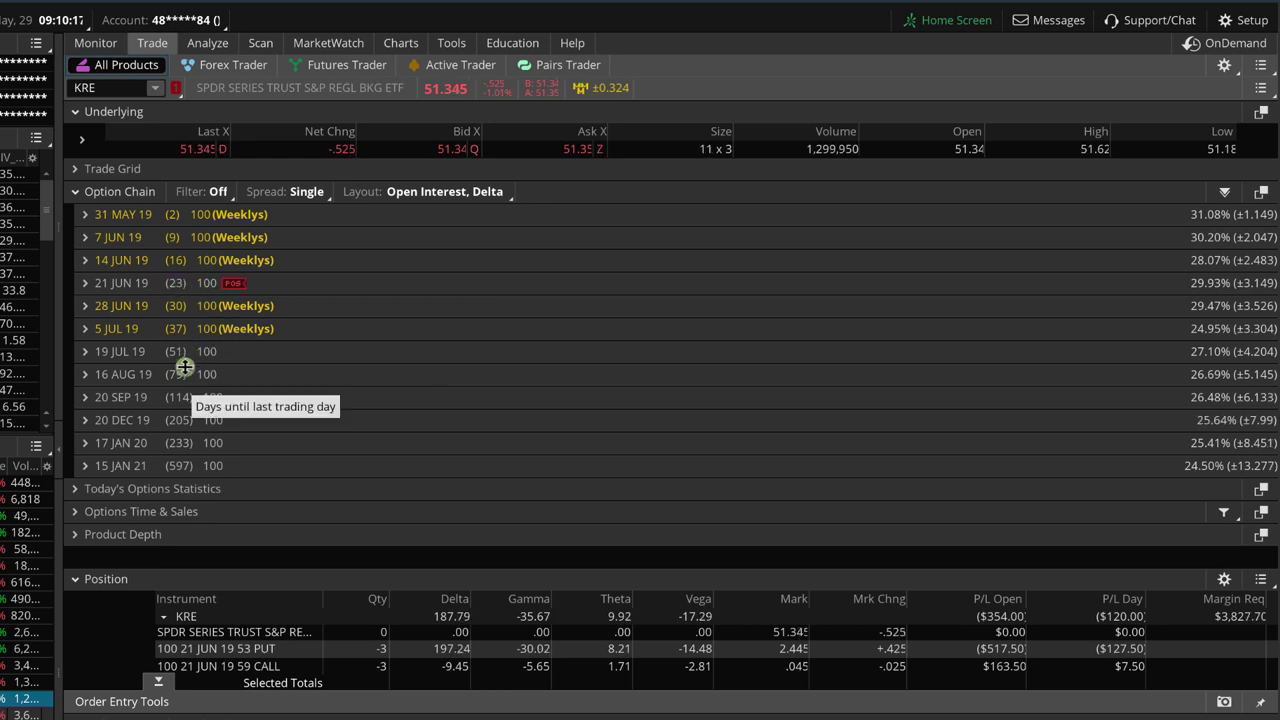
{"action": "left_click", "coordinate": [85, 351]}
{"action": "scroll", "coordinate": [470, 442], "scroll_direction": "down", "scroll_amount": 6}
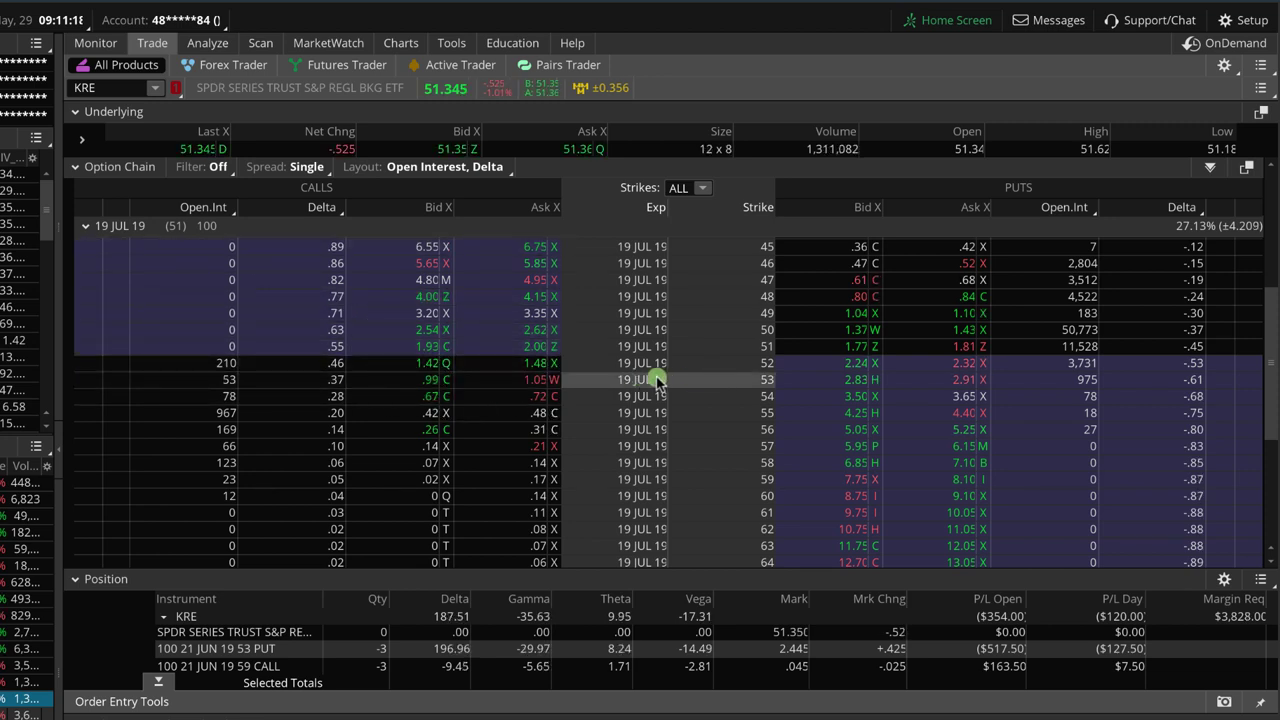
{"action": "right_click", "coordinate": [500, 385]}
{"action": "mouse_move", "coordinate": [591, 427]}
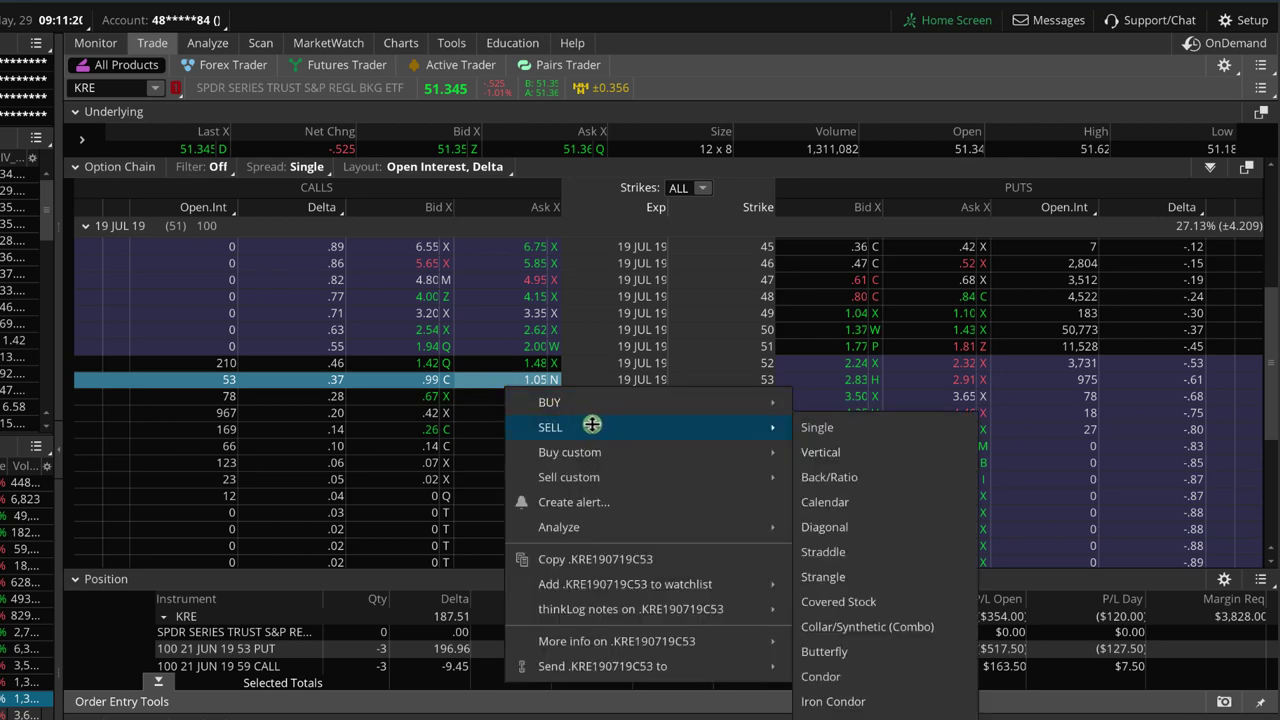
{"action": "left_click", "coordinate": [856, 553]}
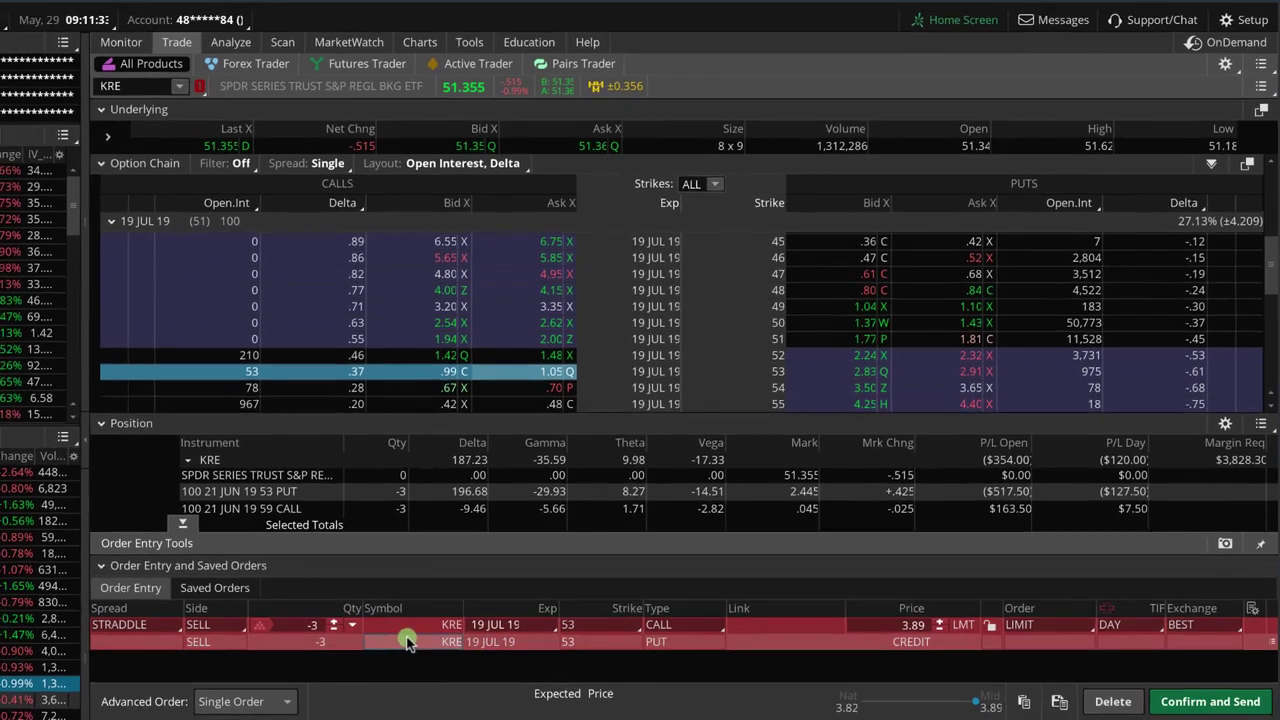
- Analyze the 53 straddle order in the risk profile with both 21 JUN 19 short options excluded
{"action": "right_click", "coordinate": [393, 648]}
{"action": "left_click", "coordinate": [497, 685]}
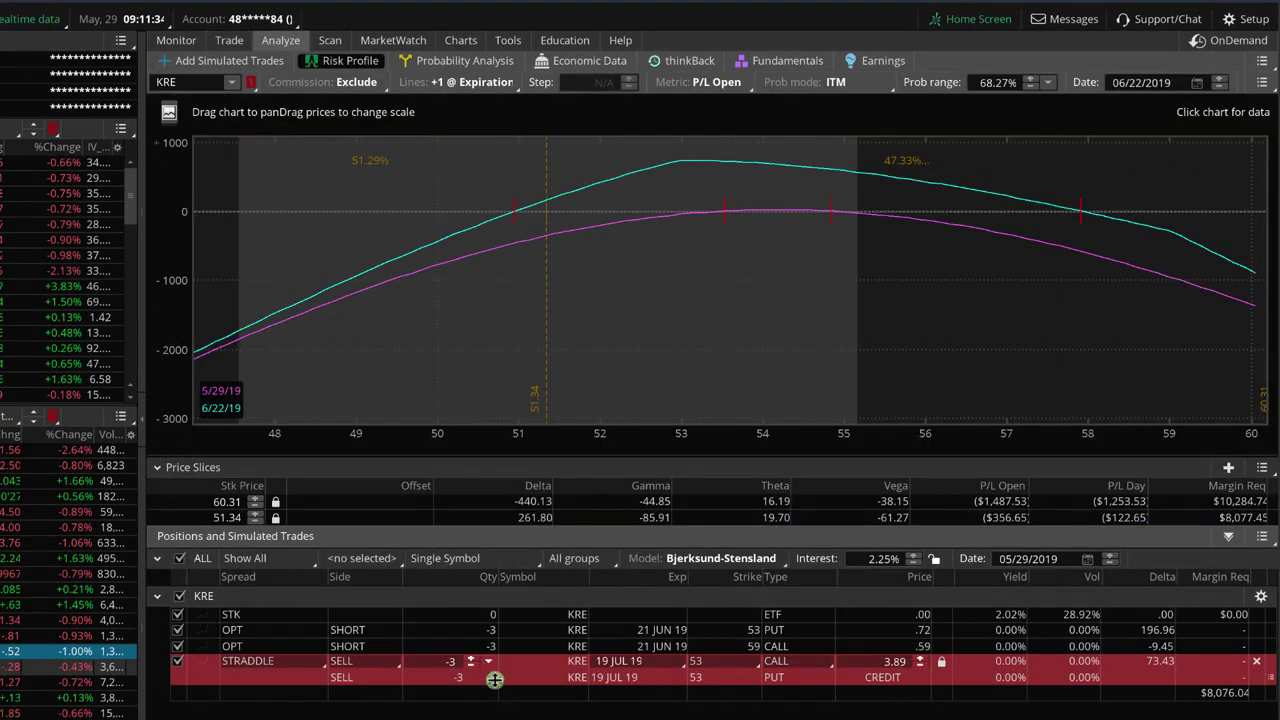
{"action": "left_click", "coordinate": [177, 646]}
{"action": "left_click", "coordinate": [177, 630]}
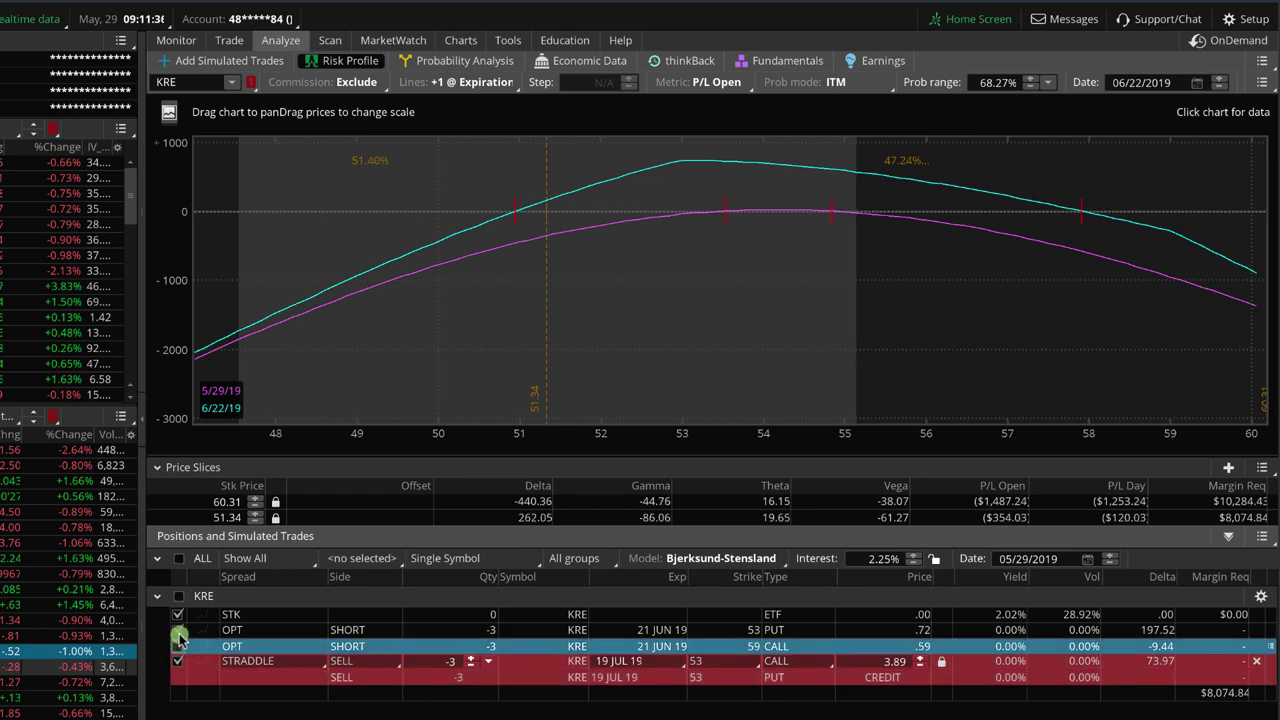
{"action": "left_click_drag", "start_coordinate": [770, 450], "coordinate": [877, 405]}
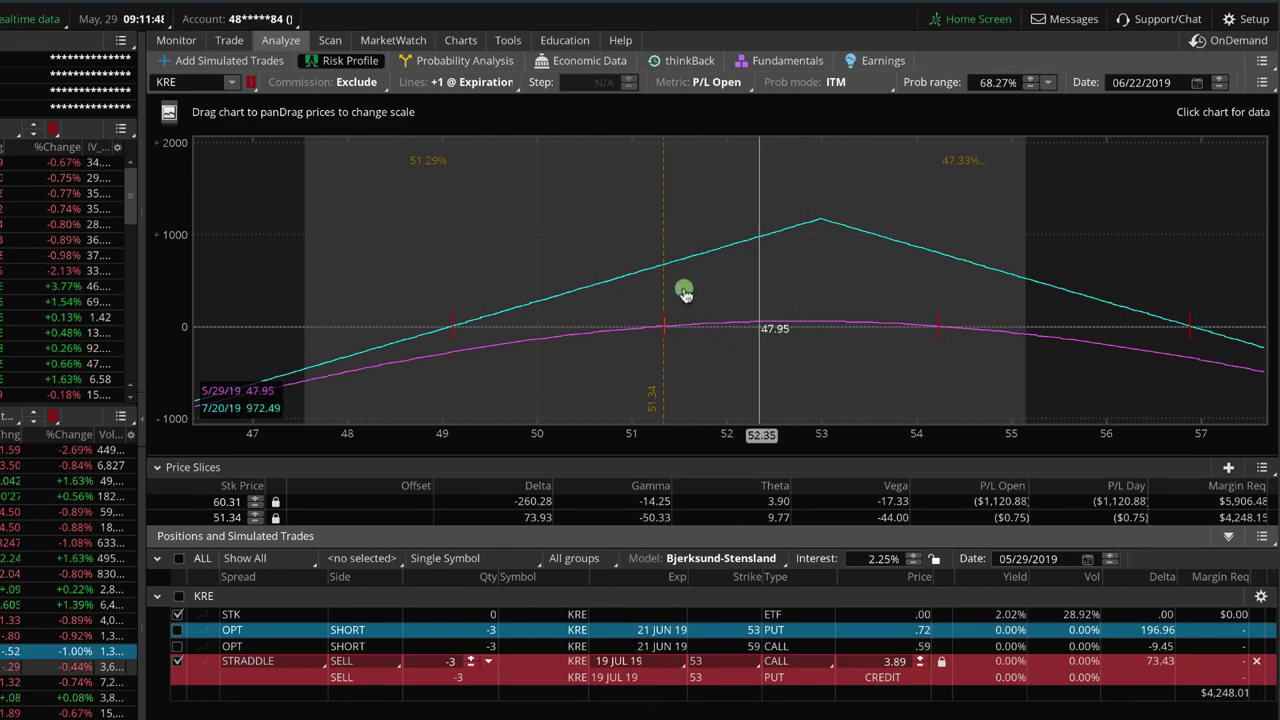
- Review KRE's price chart and implied volatility indicator, and compare its 21 JUN 19 and 19 JUL 19 option chains
{"action": "left_click", "coordinate": [461, 40]}
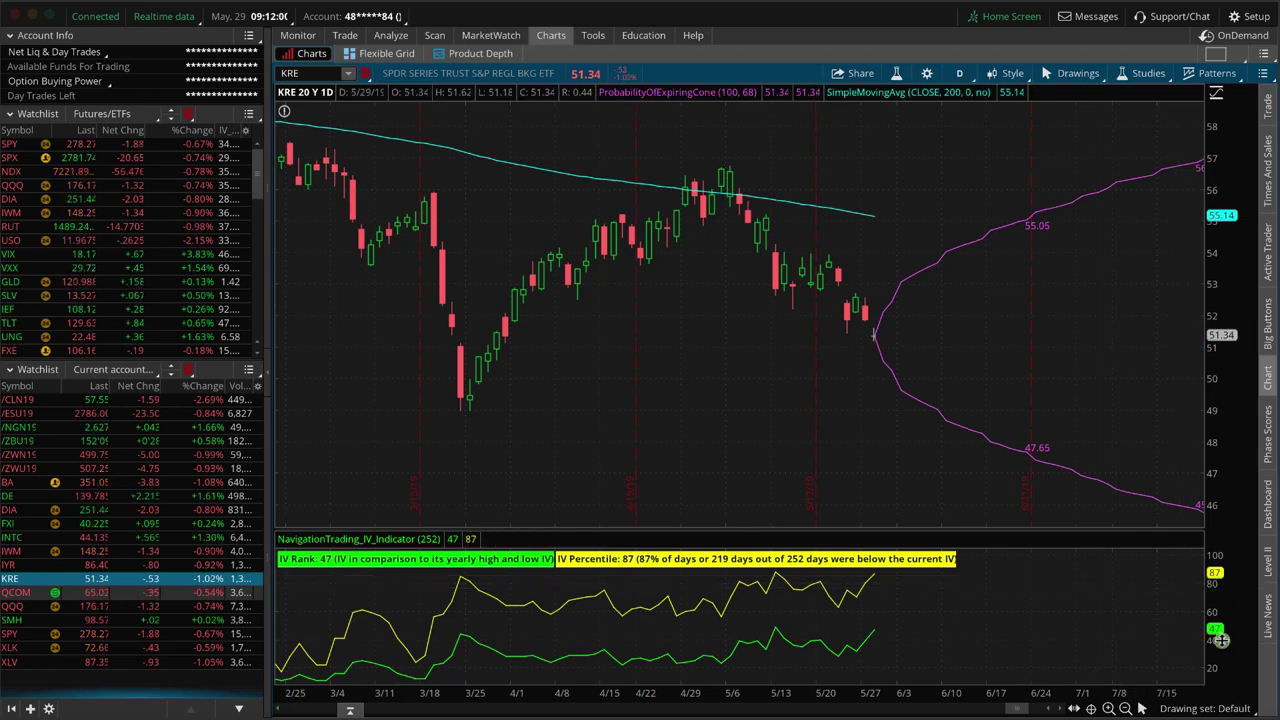
{"action": "left_click", "coordinate": [389, 35]}
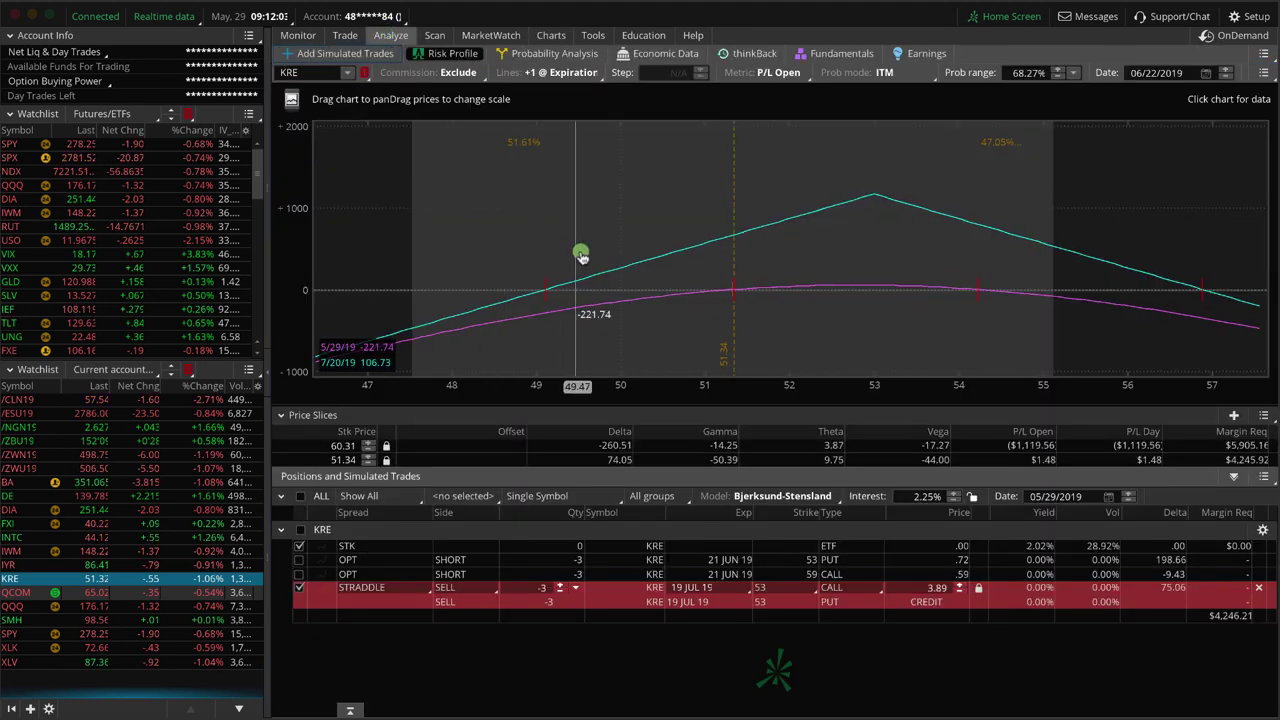
{"action": "left_click", "coordinate": [345, 35]}
{"action": "mouse_move", "coordinate": [348, 35]}
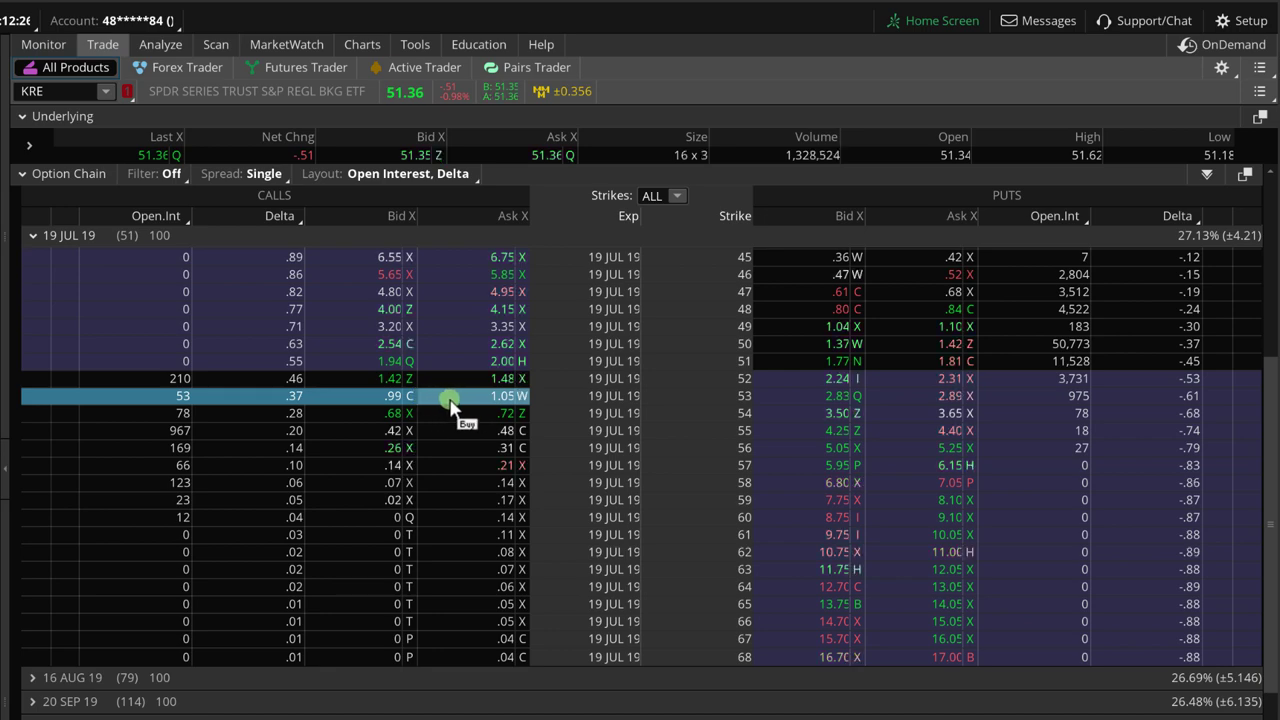
{"action": "left_click", "coordinate": [33, 238]}
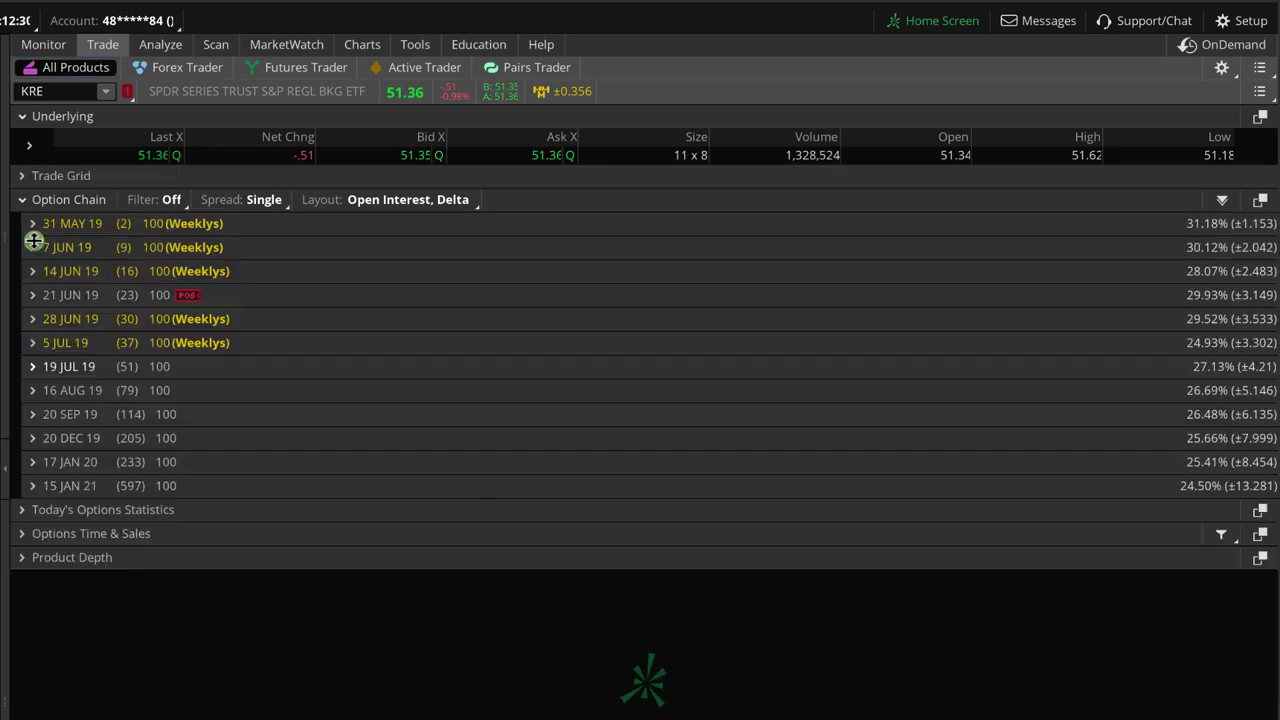
{"action": "left_click", "coordinate": [33, 295]}
{"action": "scroll", "coordinate": [322, 483], "scroll_direction": "down", "scroll_amount": 5}
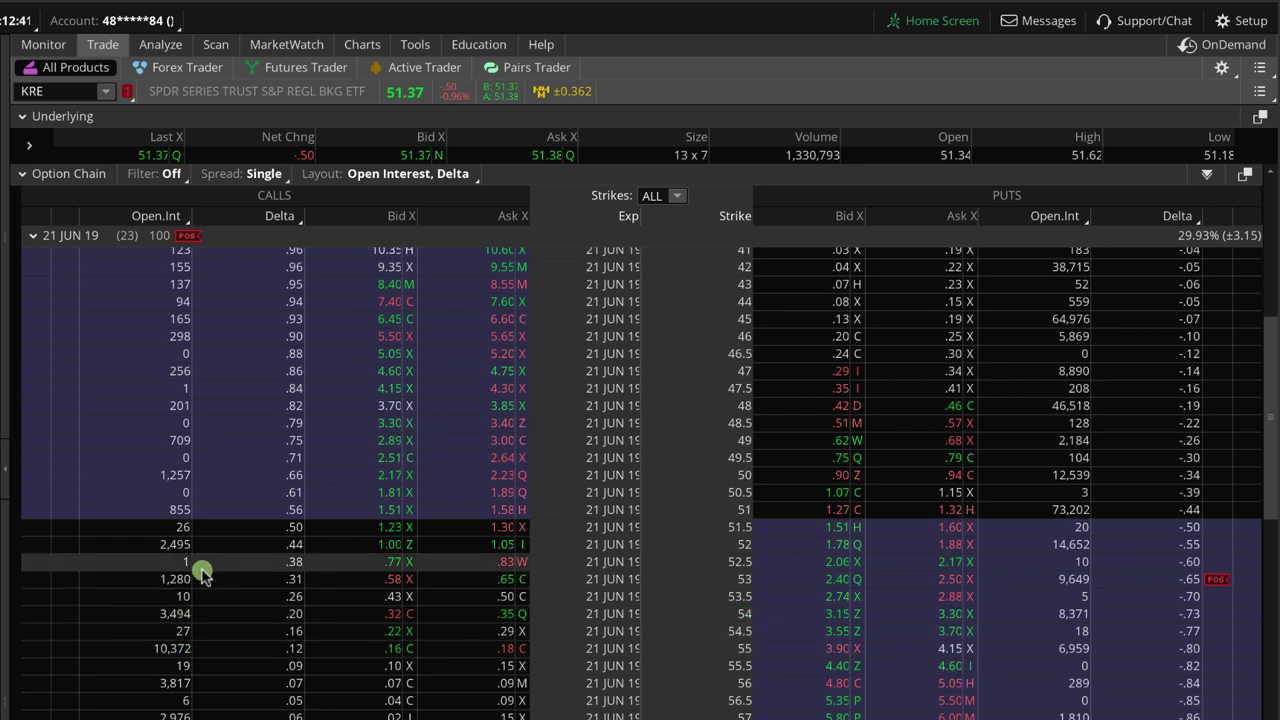
{"action": "left_click", "coordinate": [33, 235]}
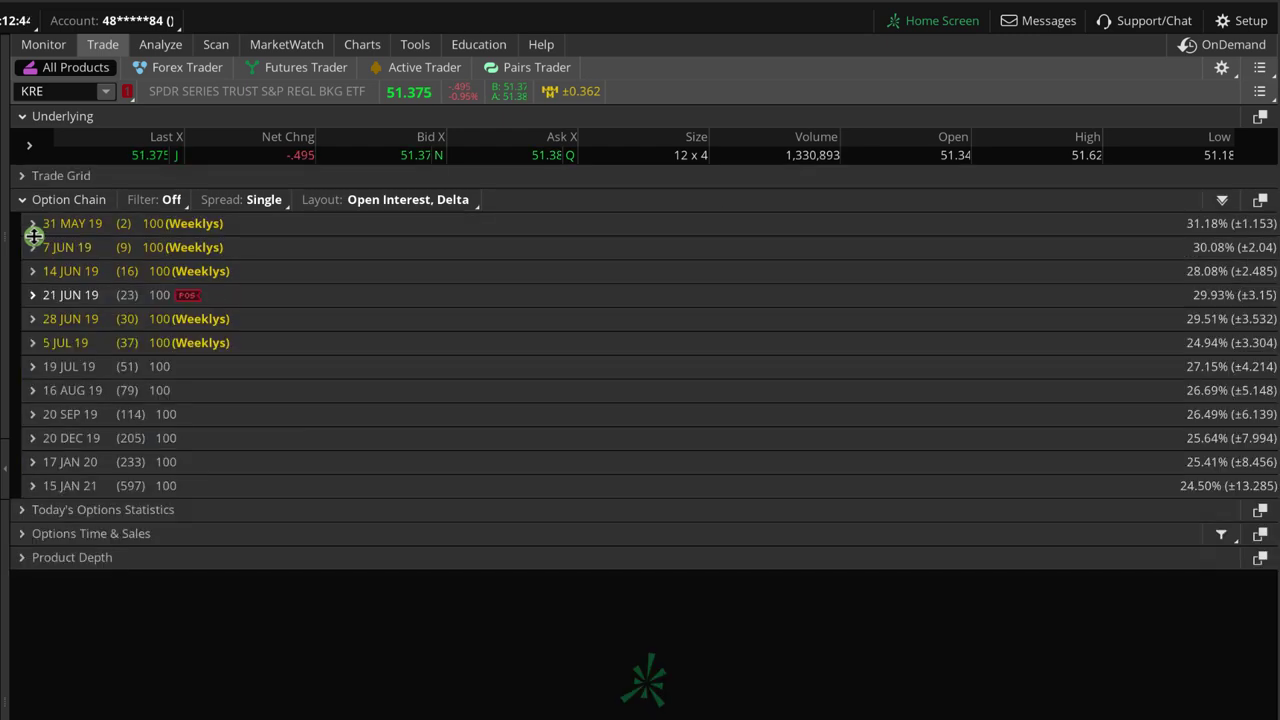
{"action": "left_click", "coordinate": [35, 366]}
{"action": "scroll", "coordinate": [289, 451], "scroll_direction": "down", "scroll_amount": 5}
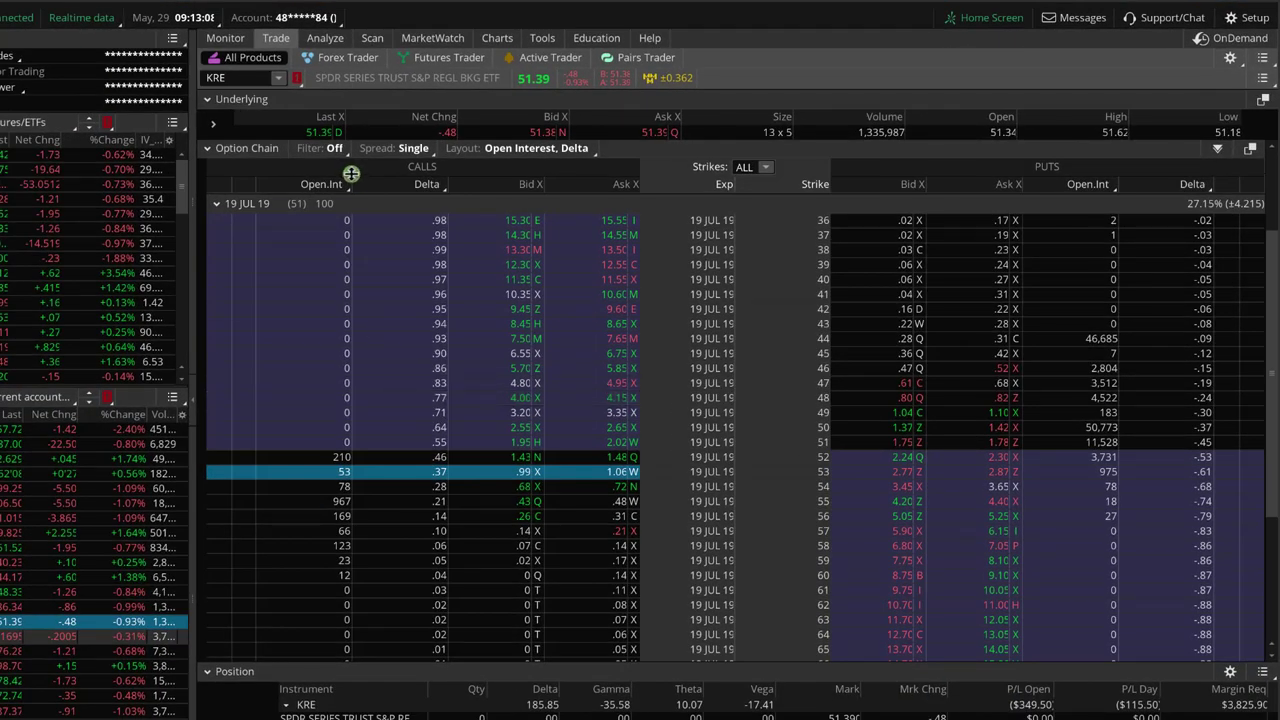
- Create a double diagonal rolling order for the short 53 put and 59 call positions expiring 21 JUN 19
{"action": "left_click", "coordinate": [325, 38]}
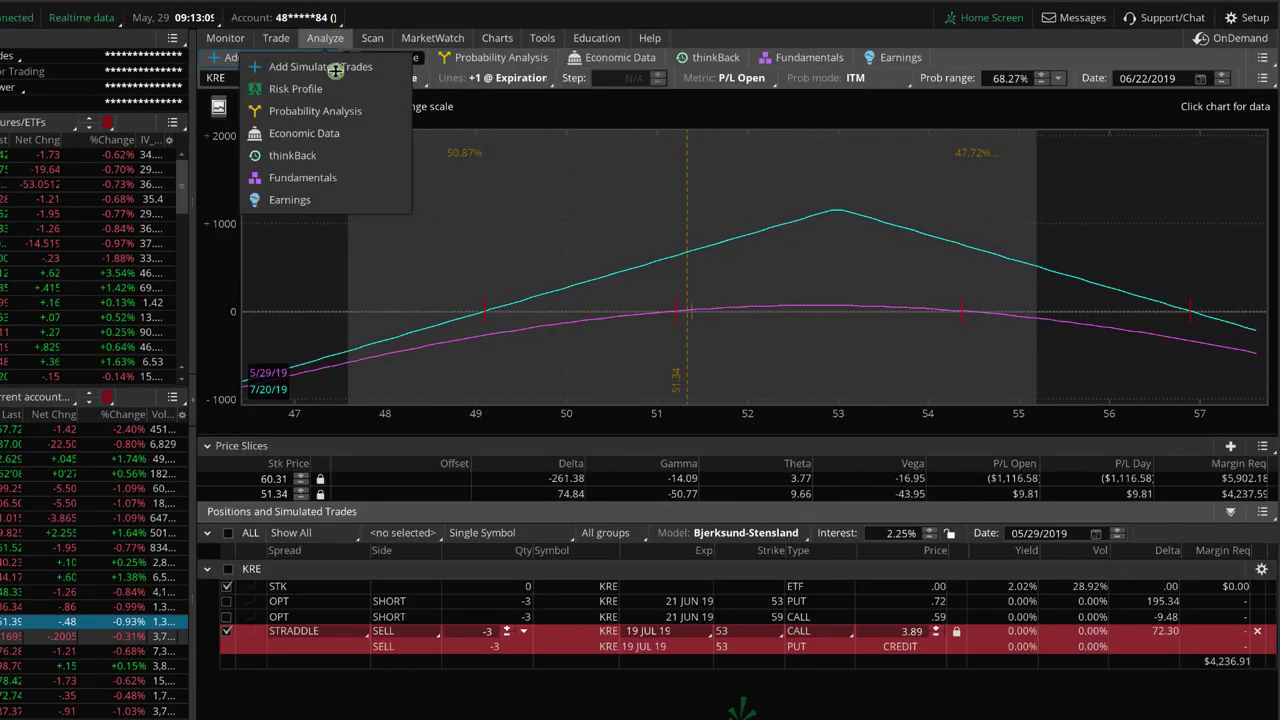
{"action": "left_click", "coordinate": [410, 602]}
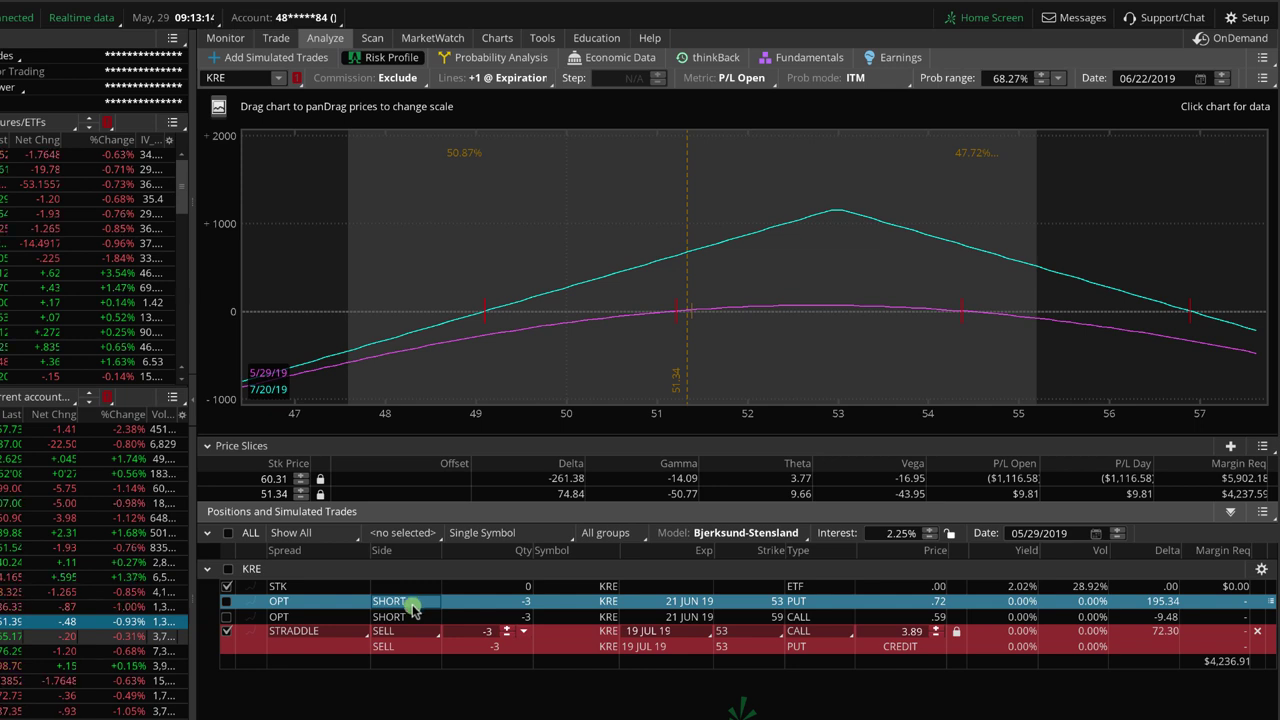
{"action": "left_click", "coordinate": [418, 614], "text": "shift"}
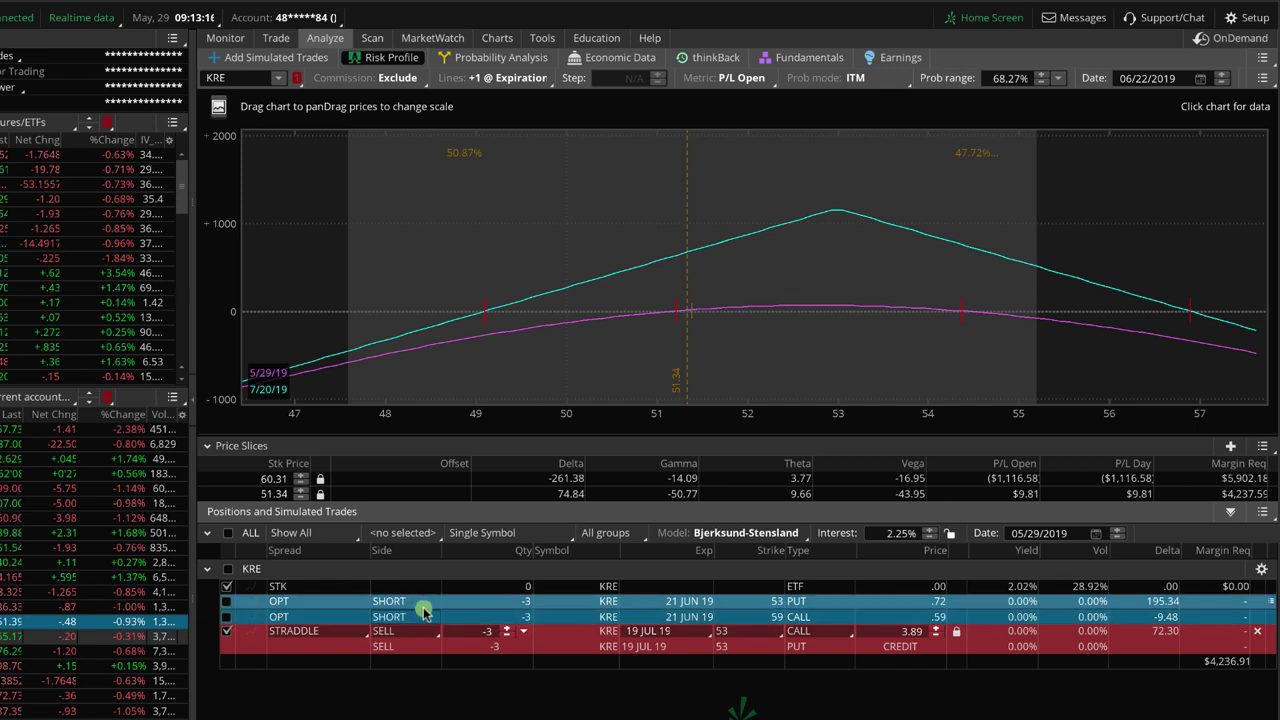
{"action": "right_click", "coordinate": [421, 609]}
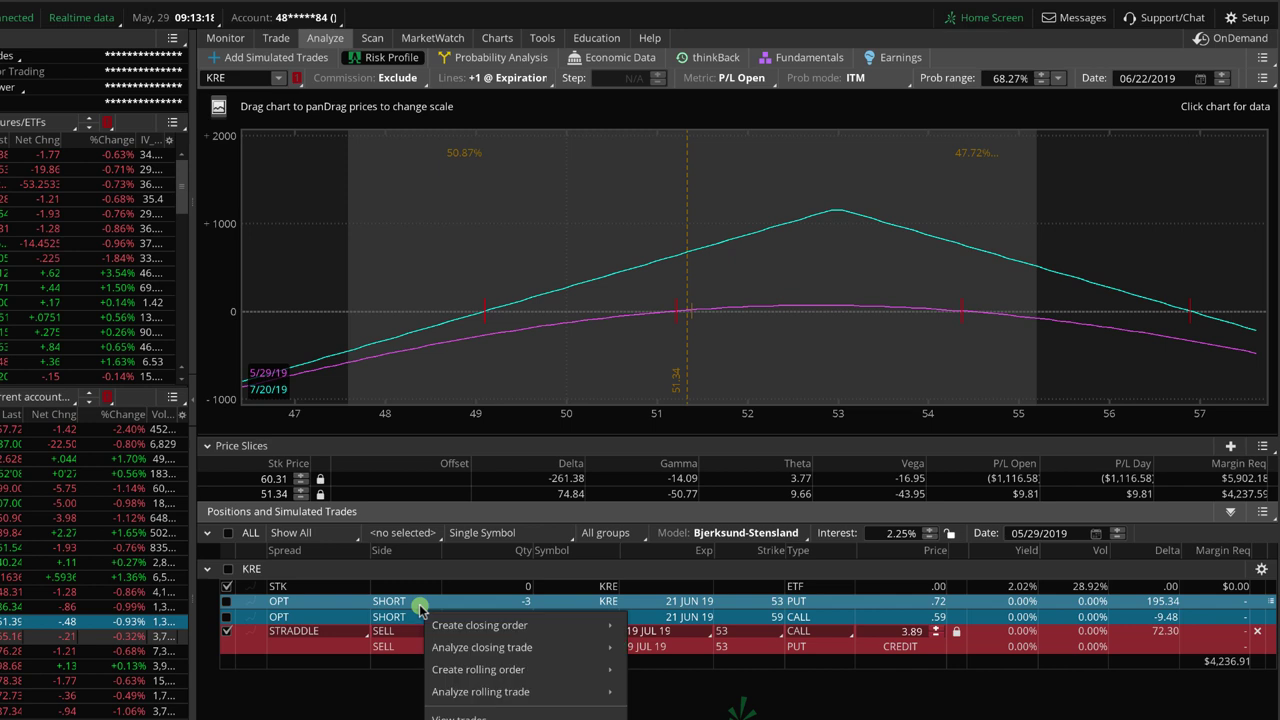
{"action": "mouse_move", "coordinate": [529, 668]}
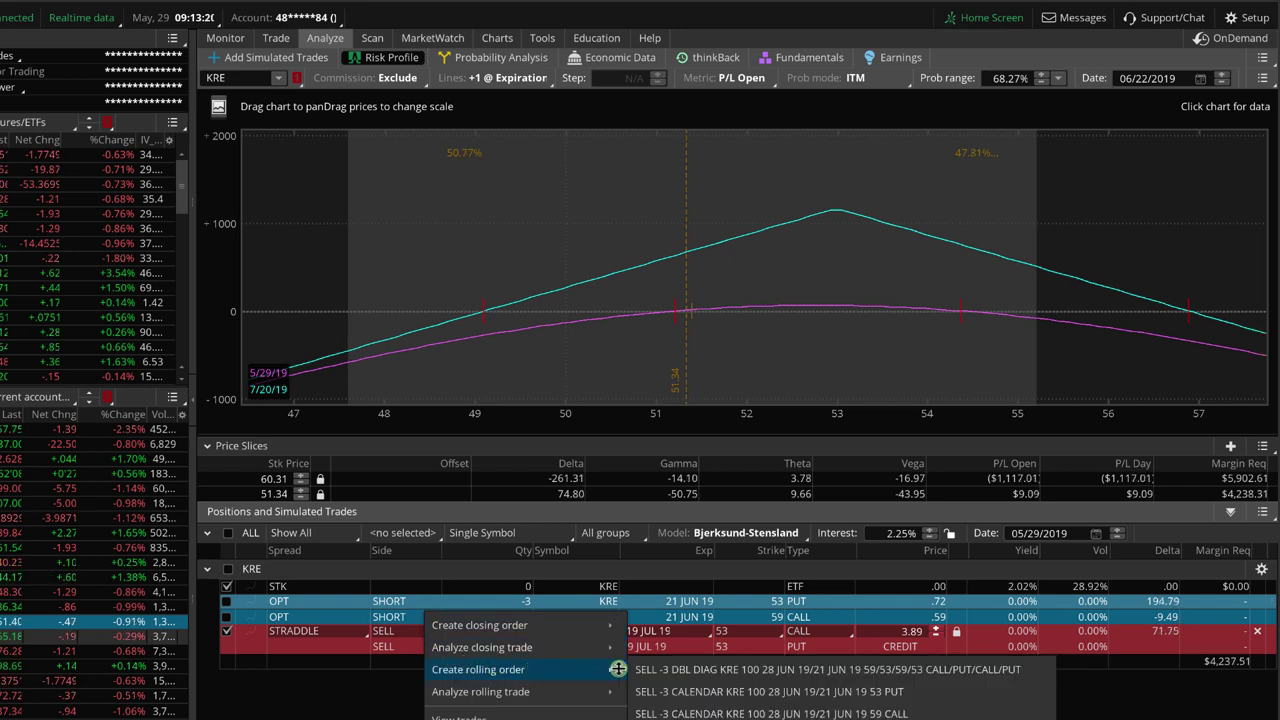
{"action": "left_click", "coordinate": [670, 670]}
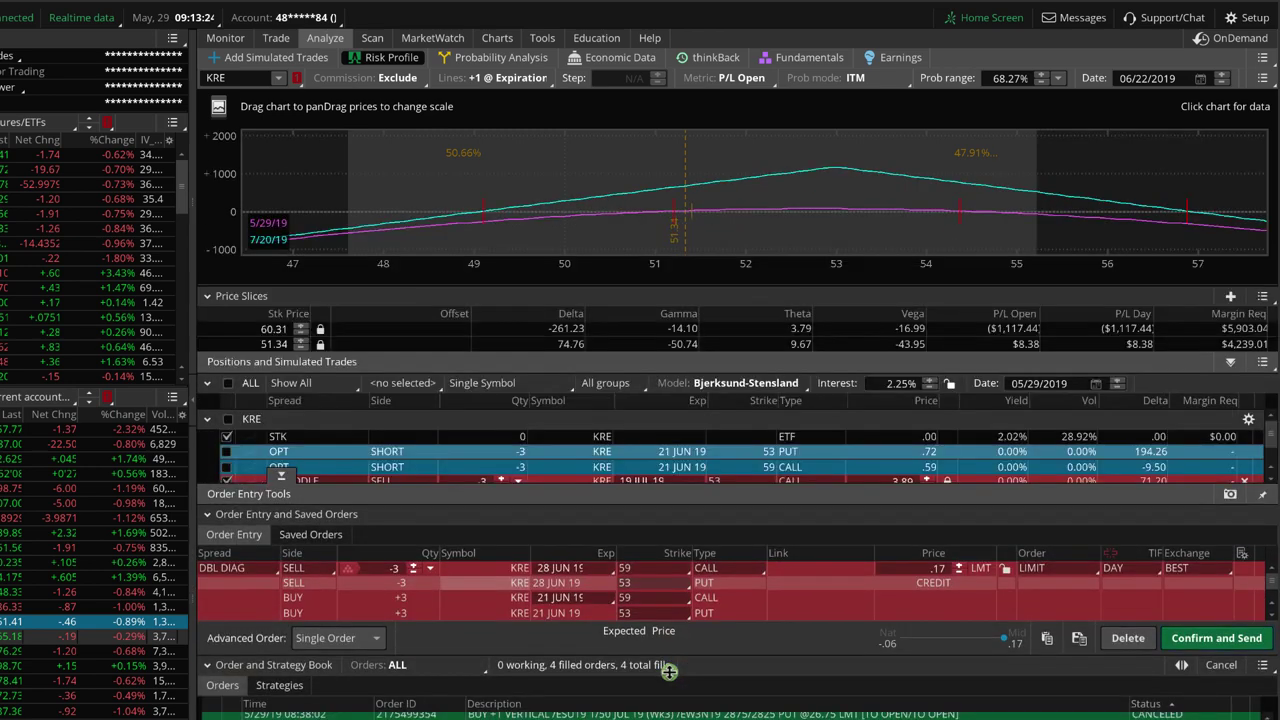
- Set the rolling order's sell legs to the 19 JUL 19 expiration and the sold call's strike to 53
{"action": "scroll", "coordinate": [665, 465], "scroll_direction": "down", "scroll_amount": 1}
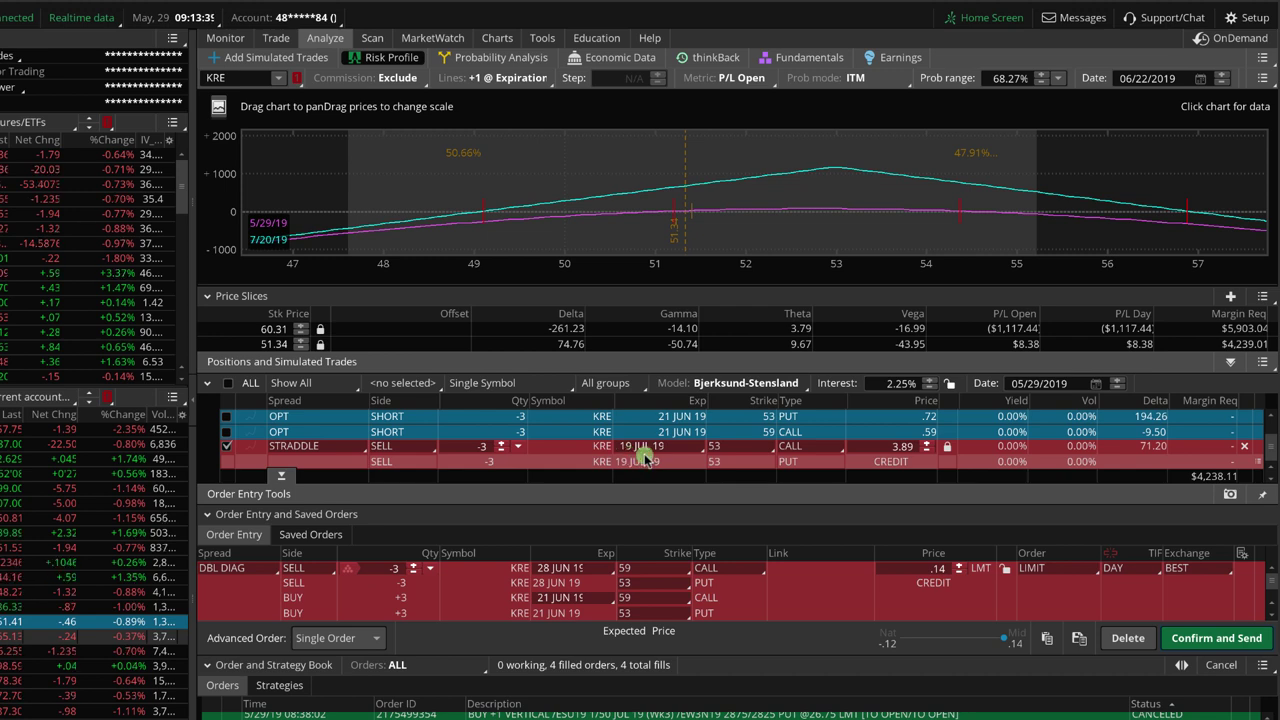
{"action": "left_click", "coordinate": [570, 569]}
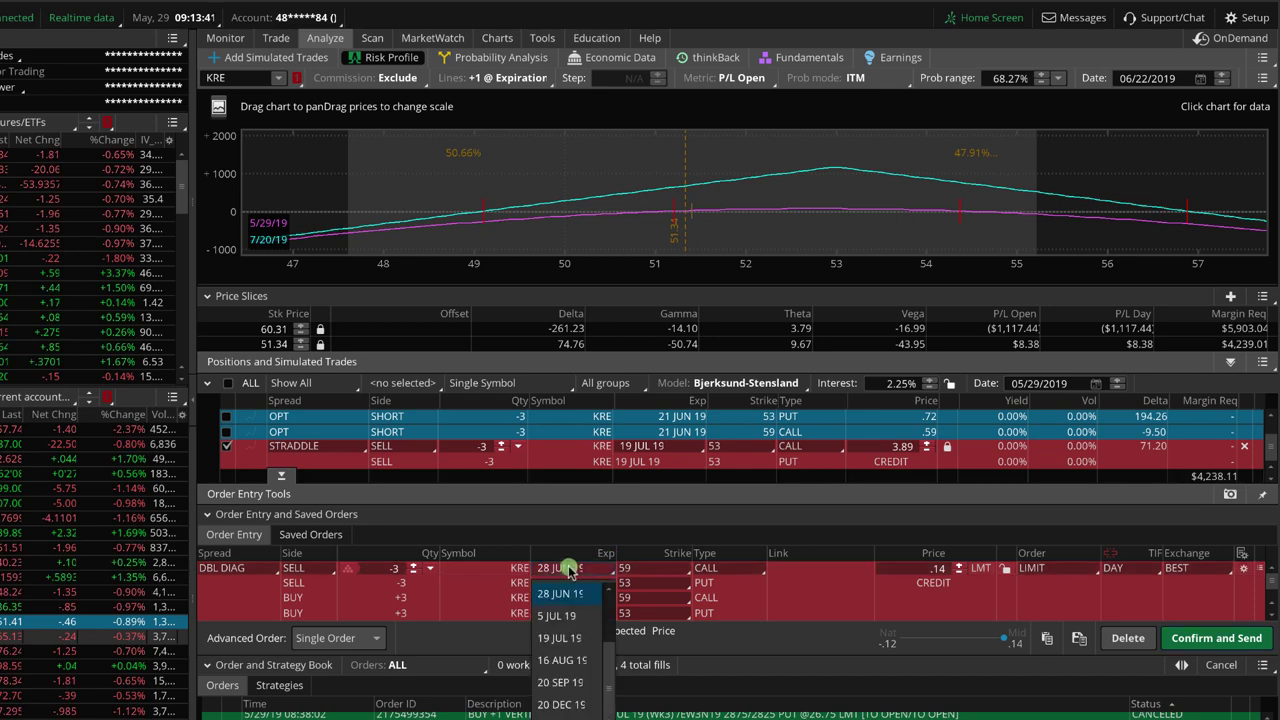
{"action": "left_click", "coordinate": [560, 637]}
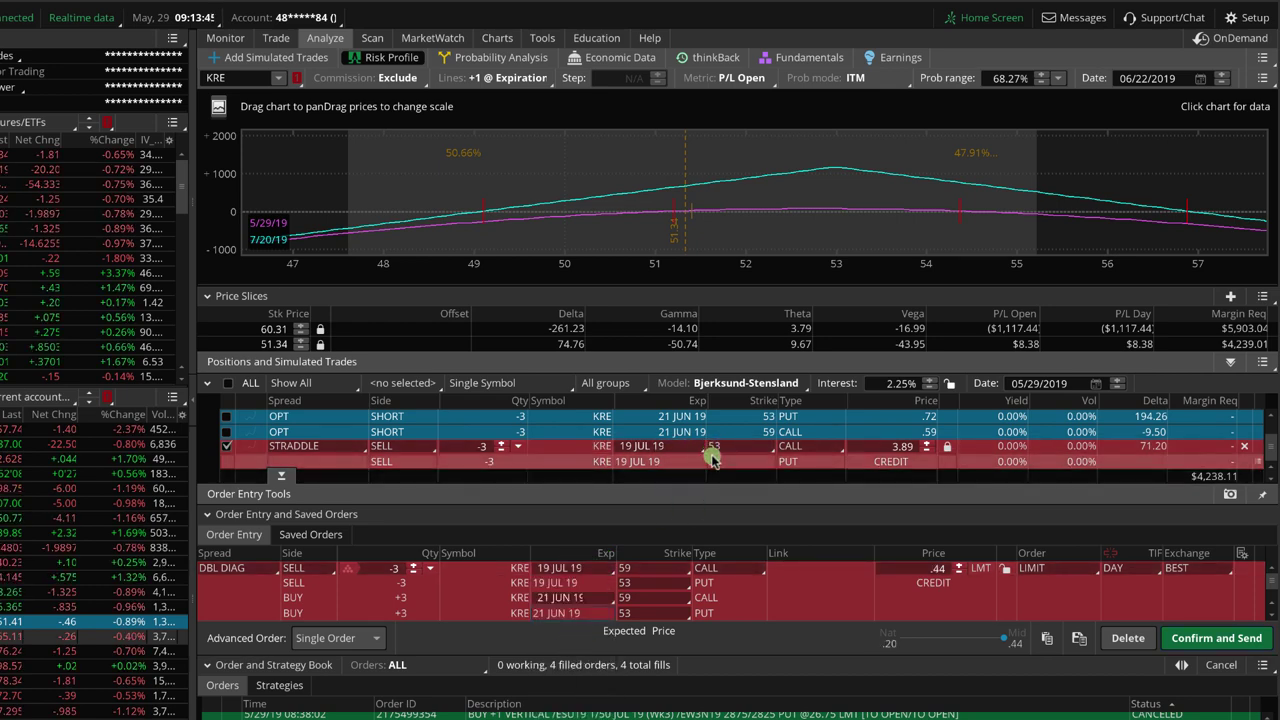
{"action": "left_click", "coordinate": [637, 570]}
{"action": "scroll", "coordinate": [657, 600], "scroll_direction": "up", "scroll_amount": 3}
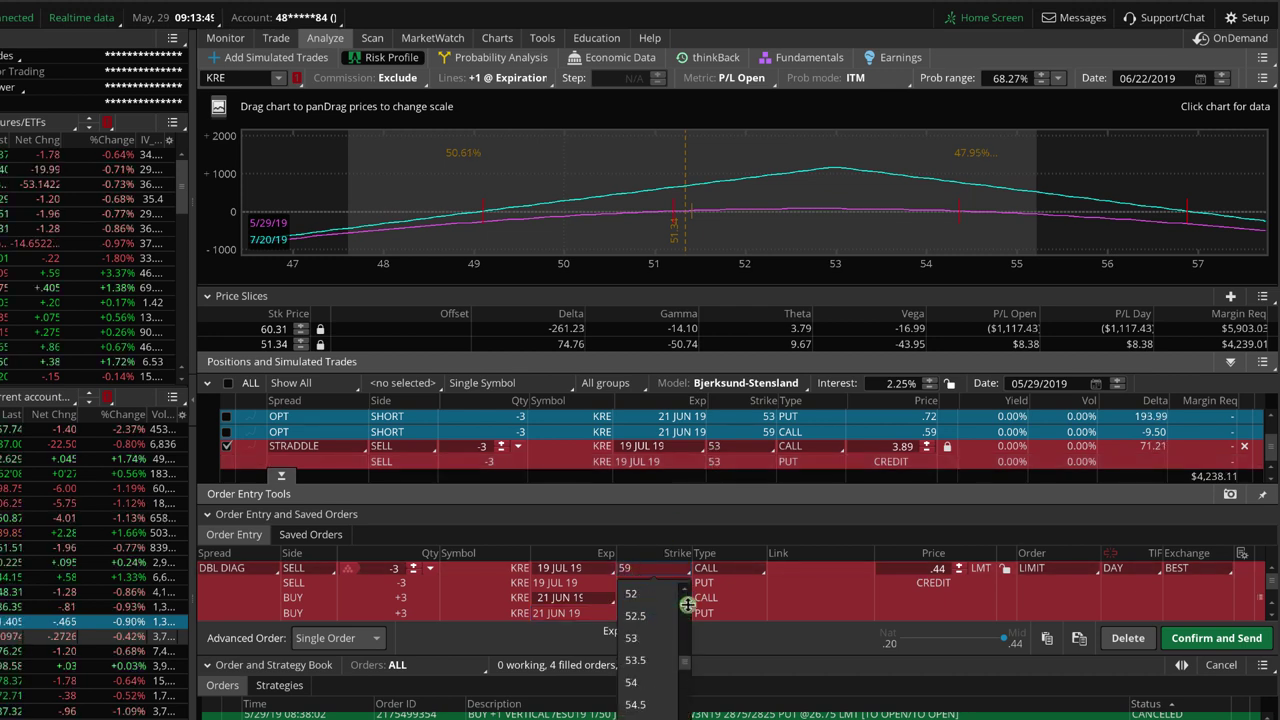
{"action": "left_click", "coordinate": [657, 598]}
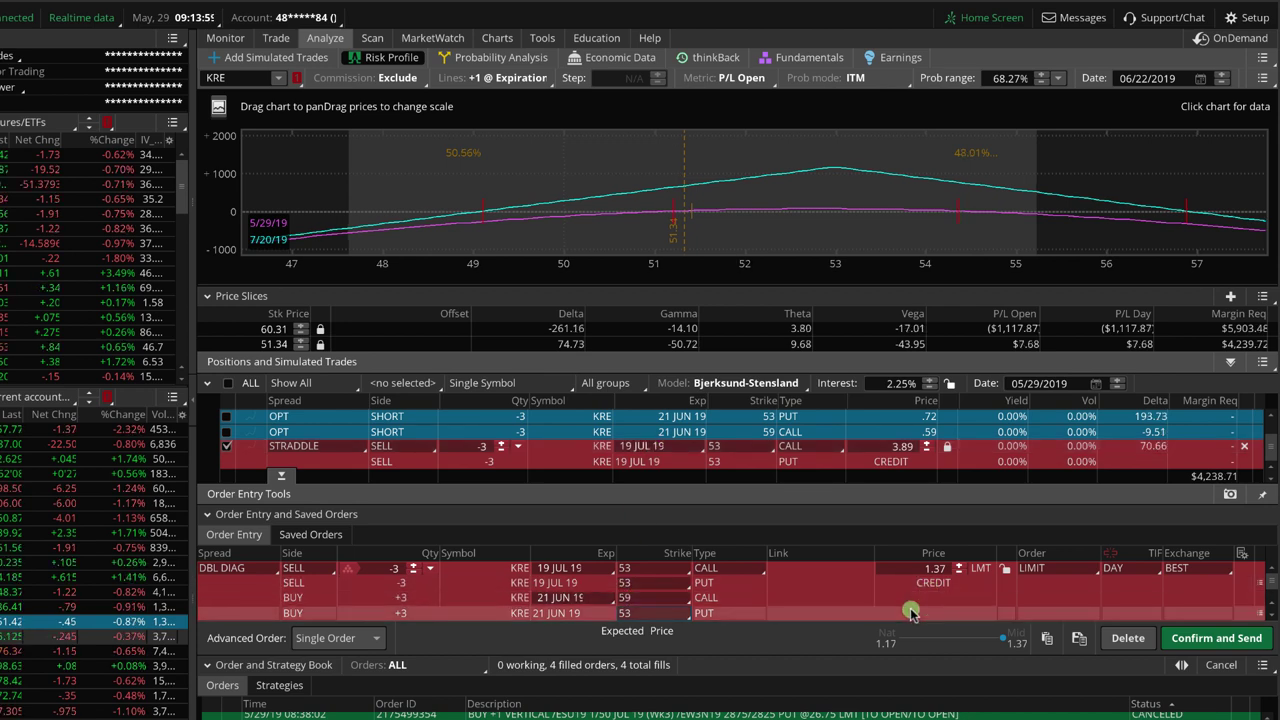
- Set the rolling order's limit credit to 1.31, then confirm and send the order
{"action": "left_click", "coordinate": [962, 638]}
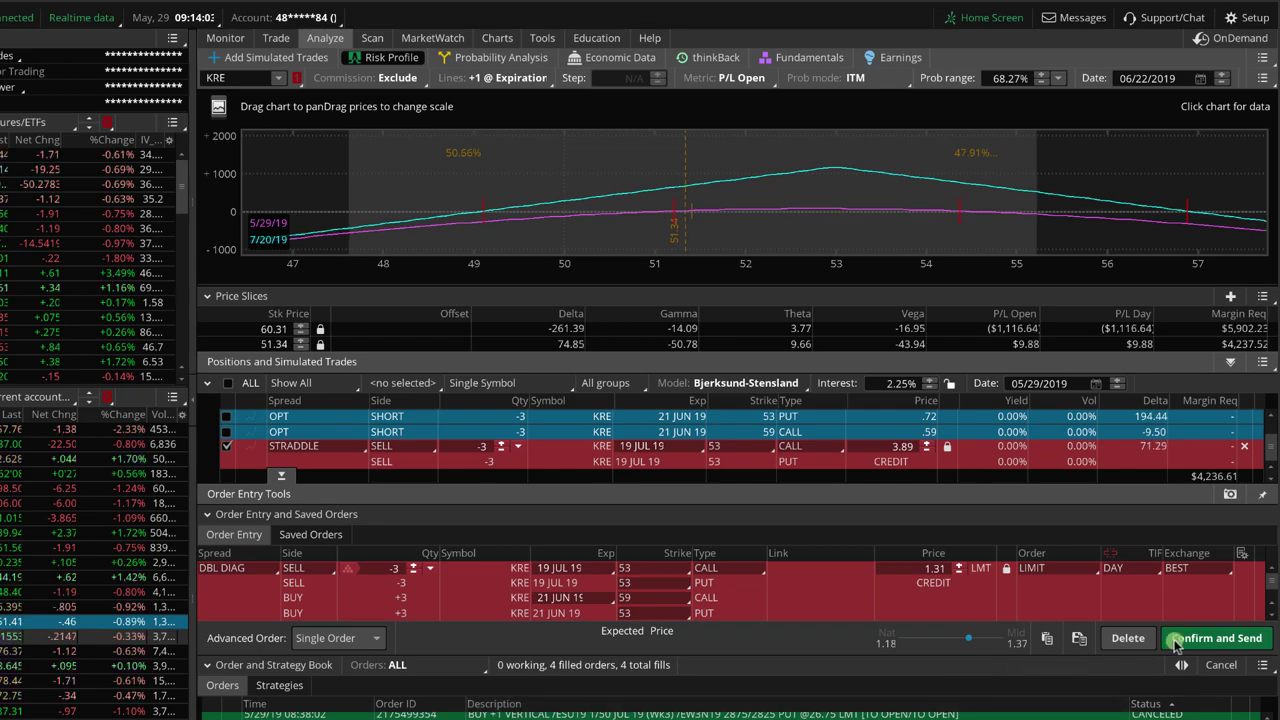
{"action": "left_click", "coordinate": [1208, 637]}
{"action": "left_click", "coordinate": [1208, 630]}
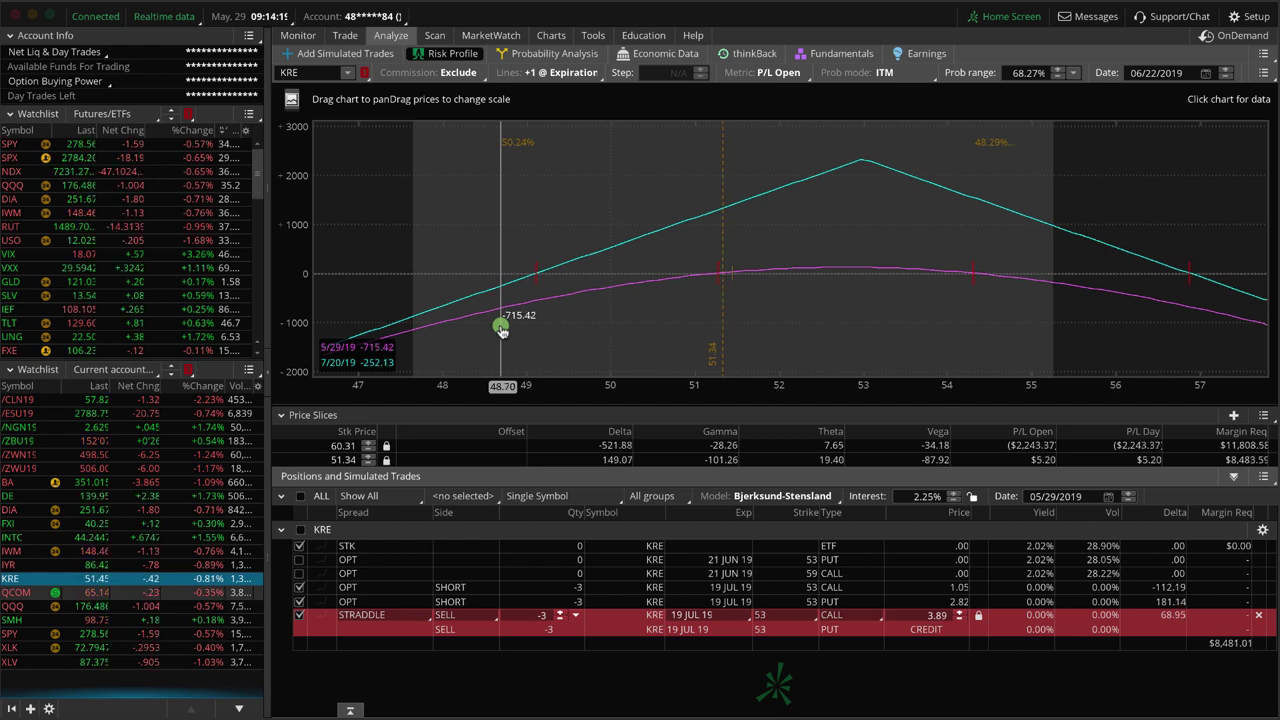
- Delete the simulated 53 straddle from the KRE positions and simulated trades
{"action": "left_click", "coordinate": [1258, 617]}
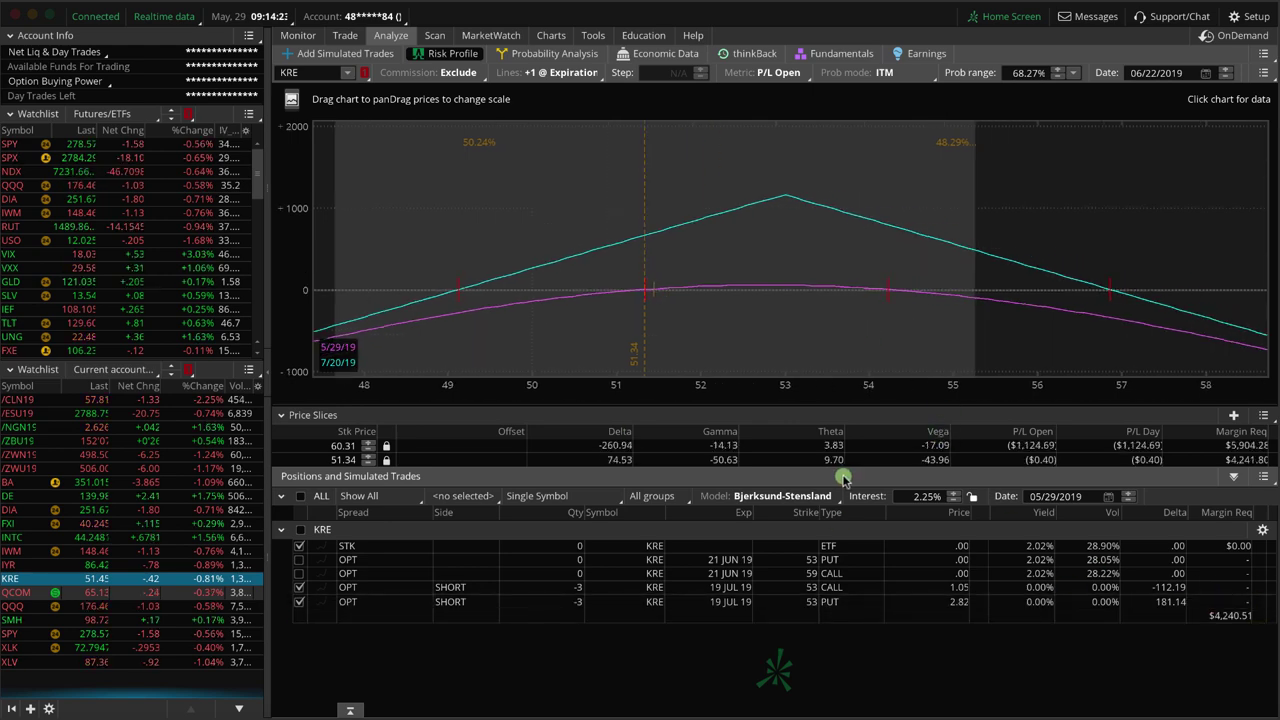